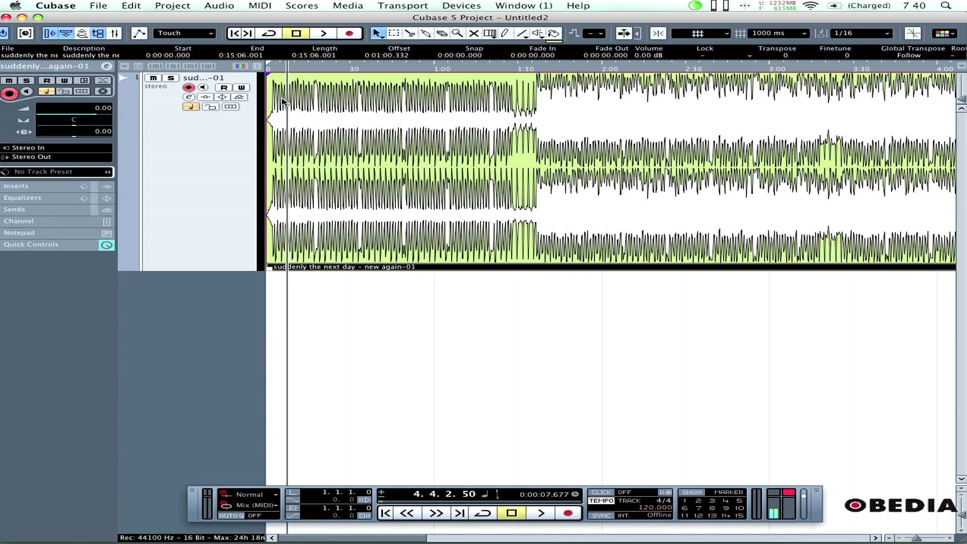
Step: Look over the Project Setup settings and close the dialog without changes
click(187, 7)
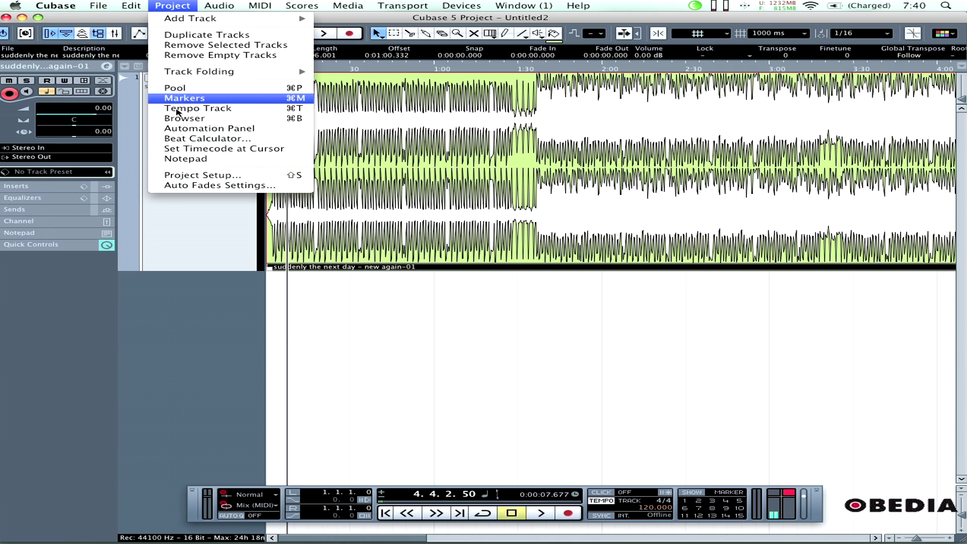
click(222, 176)
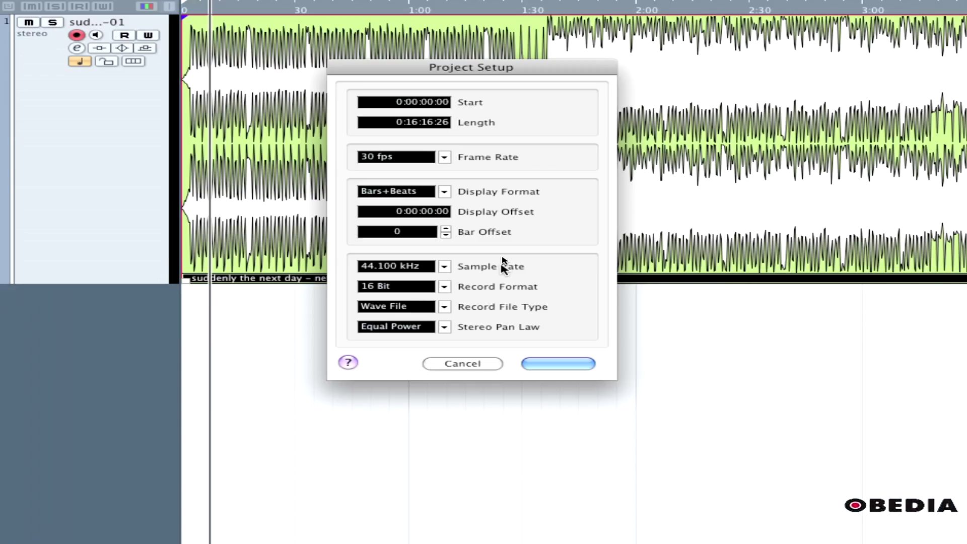
click(478, 362)
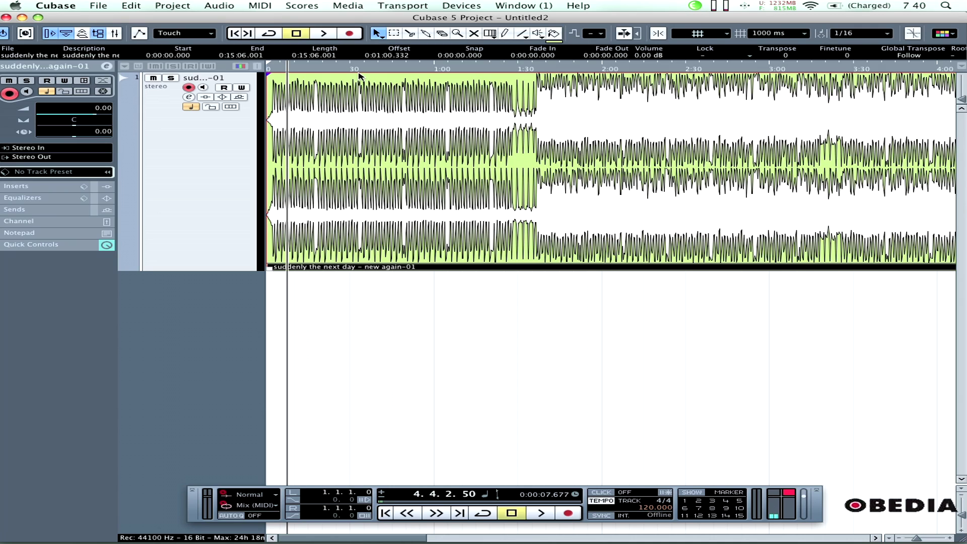
Step: Play the imported audio briefly from about 0:28, stop it, then bring up the Pool
click(341, 68)
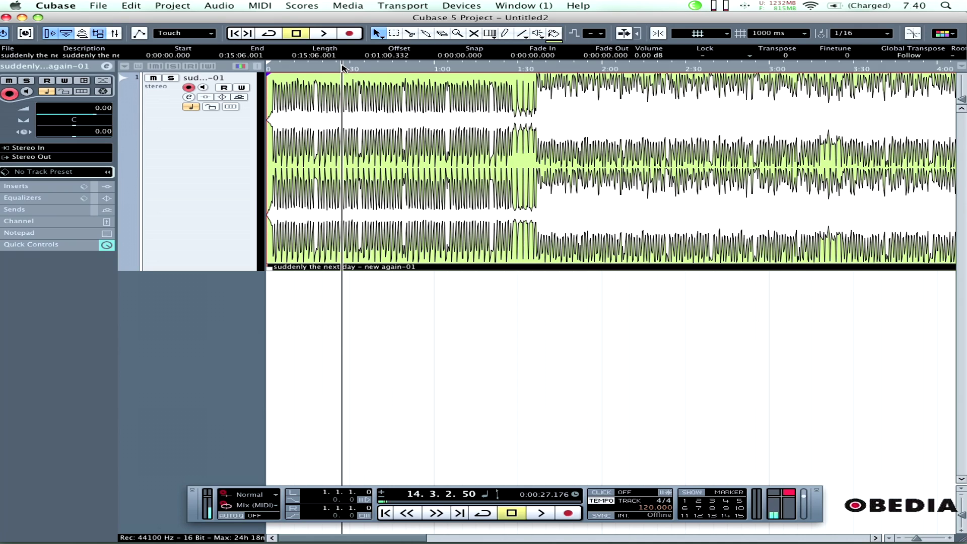
key(space)
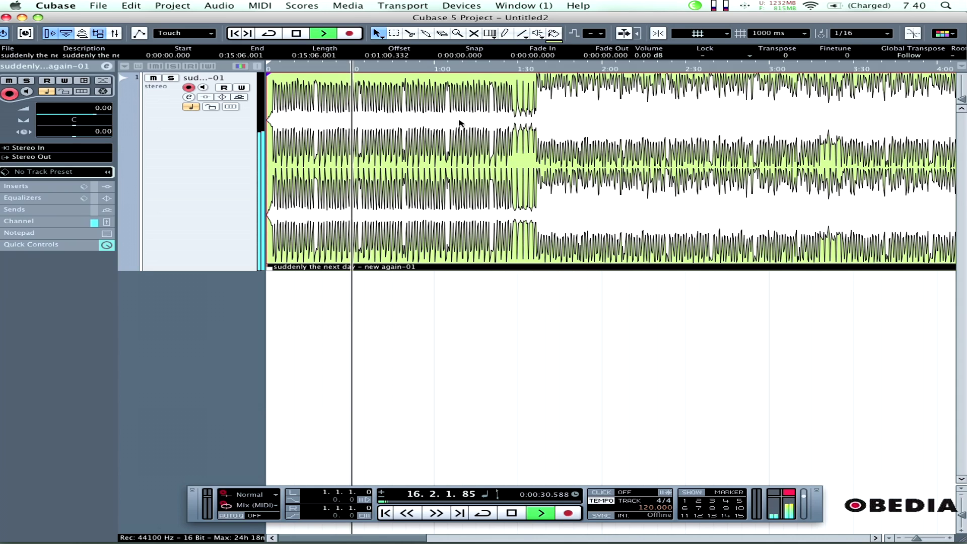
key(space)
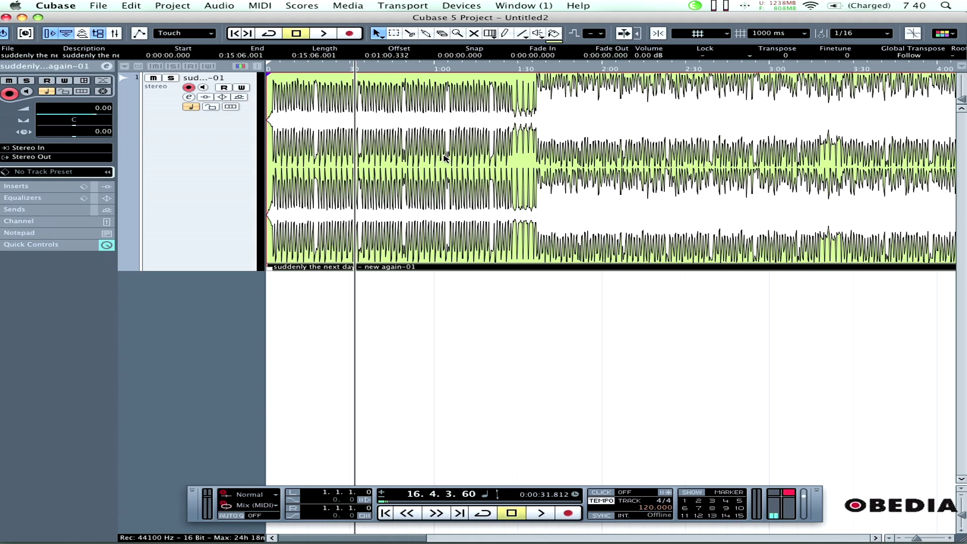
key(super+p)
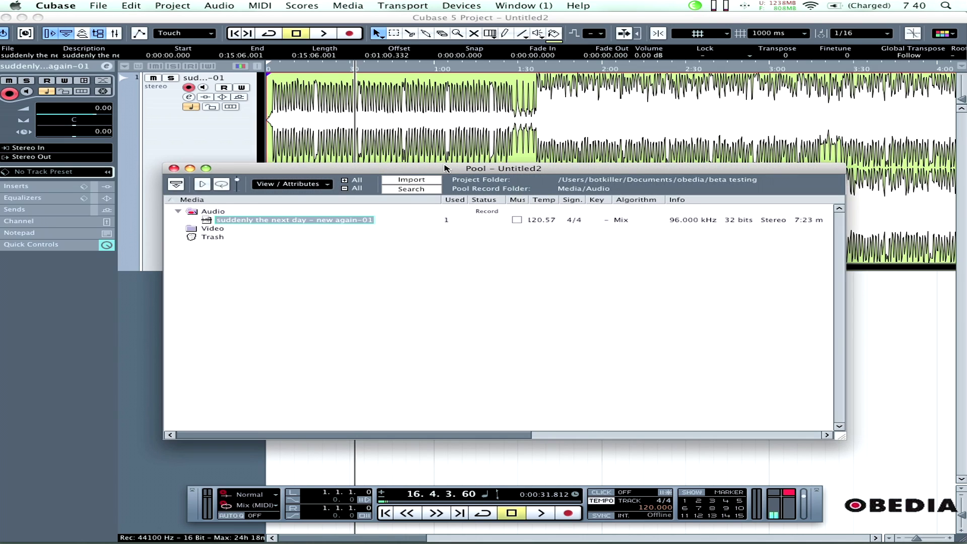
Step: Raise the Pool window and scroll its columns to inspect the file's 96 kHz, 32-bit stereo format
drag(445, 168, 447, 123)
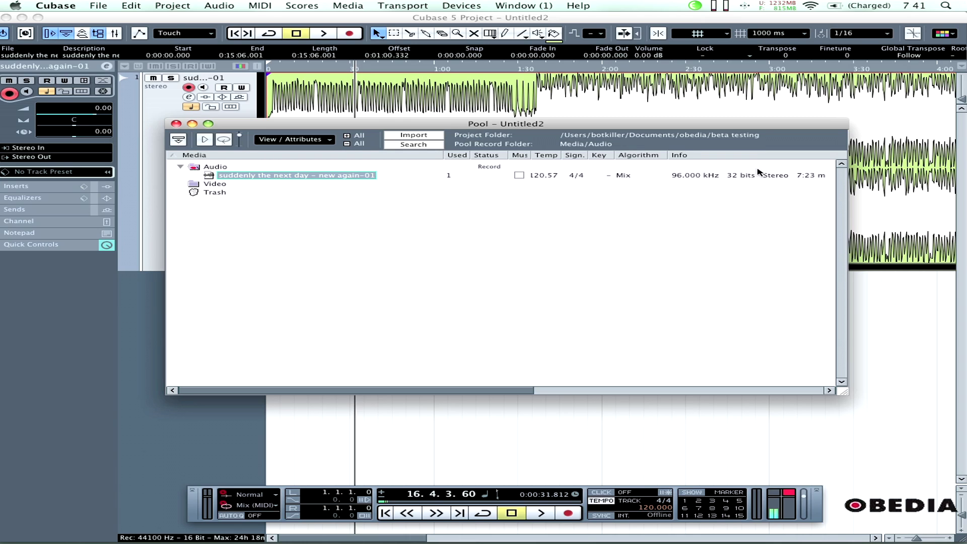
scroll(687, 180, right, 3)
scroll(687, 189, right, 3)
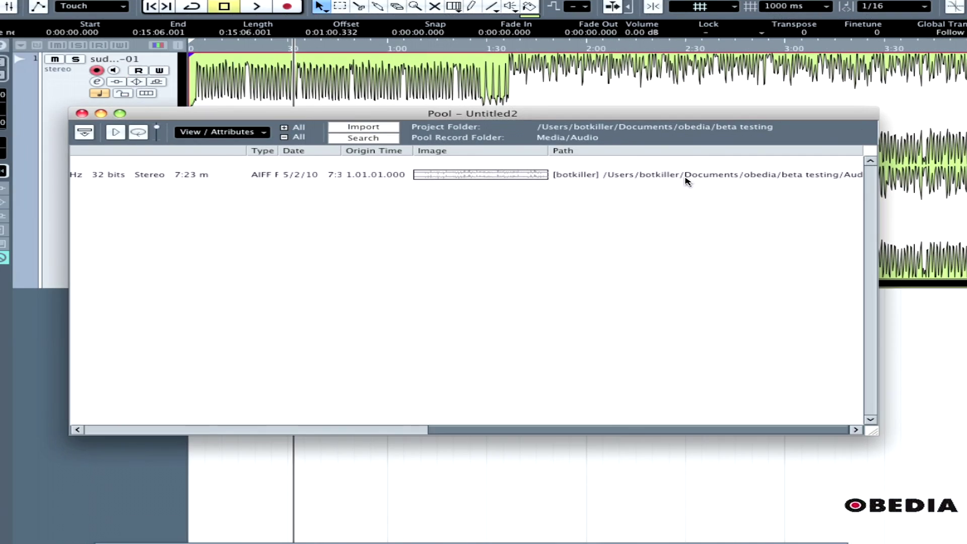
scroll(239, 184, left, 10)
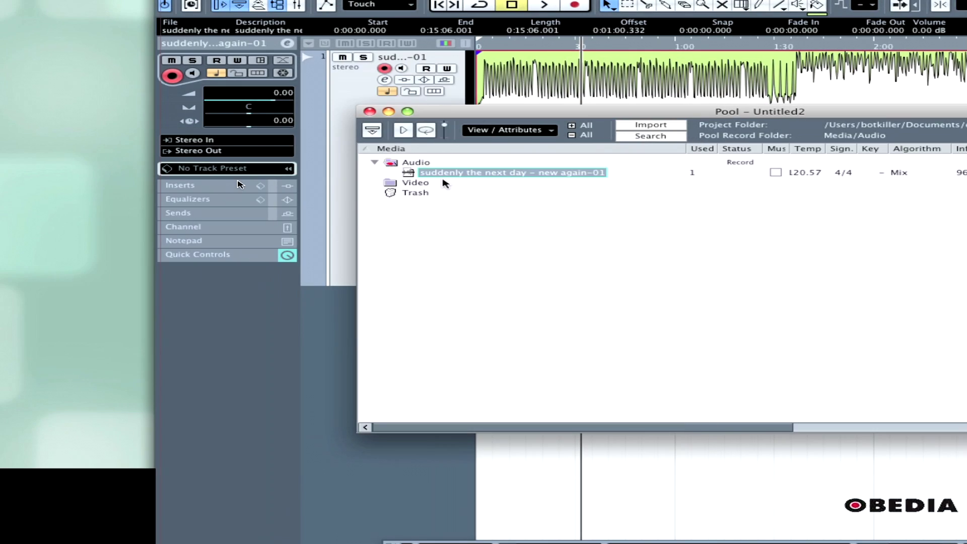
scroll(445, 183, right, 3)
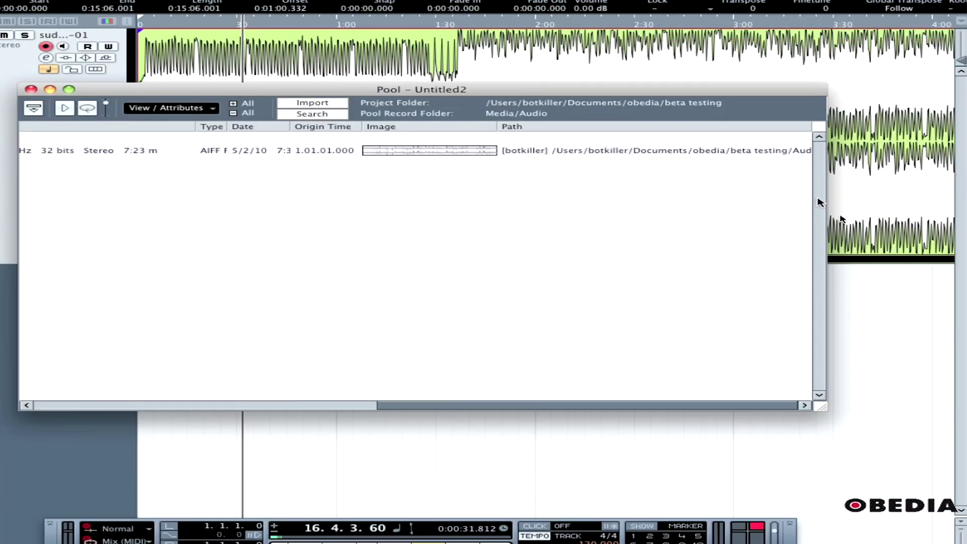
scroll(710, 183, left, 10)
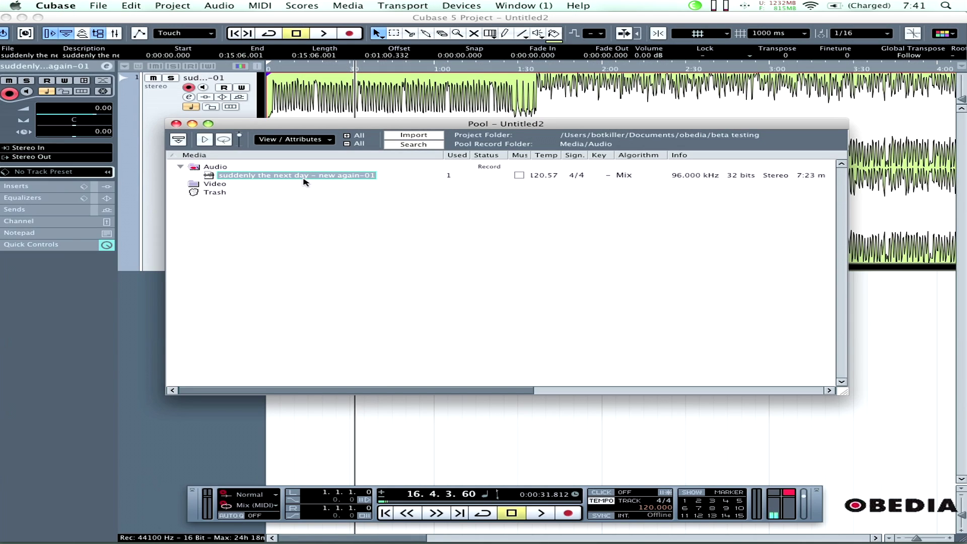
Step: Set the file's Convert Files options to 44.100 kHz and 16 Bit, with Channels and File Format on Keep
right_click(304, 178)
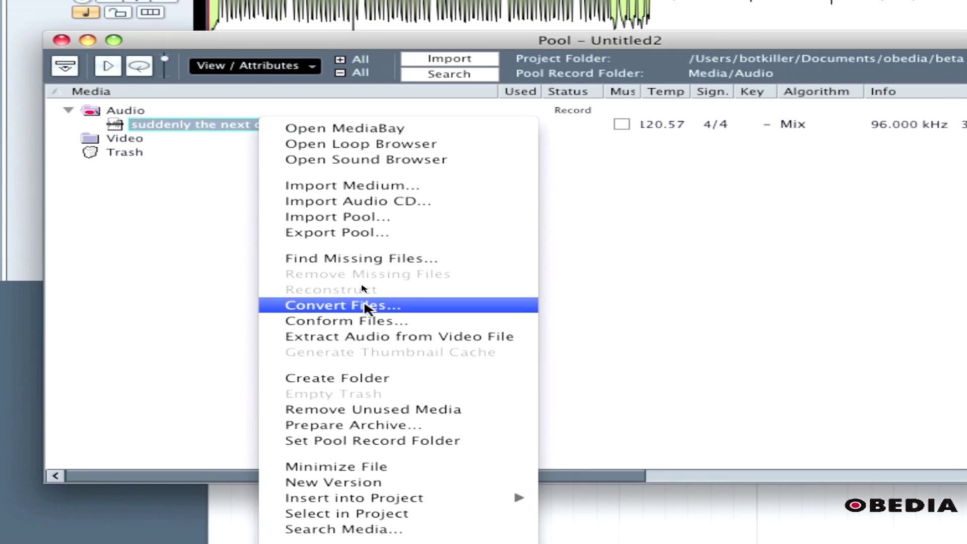
click(364, 303)
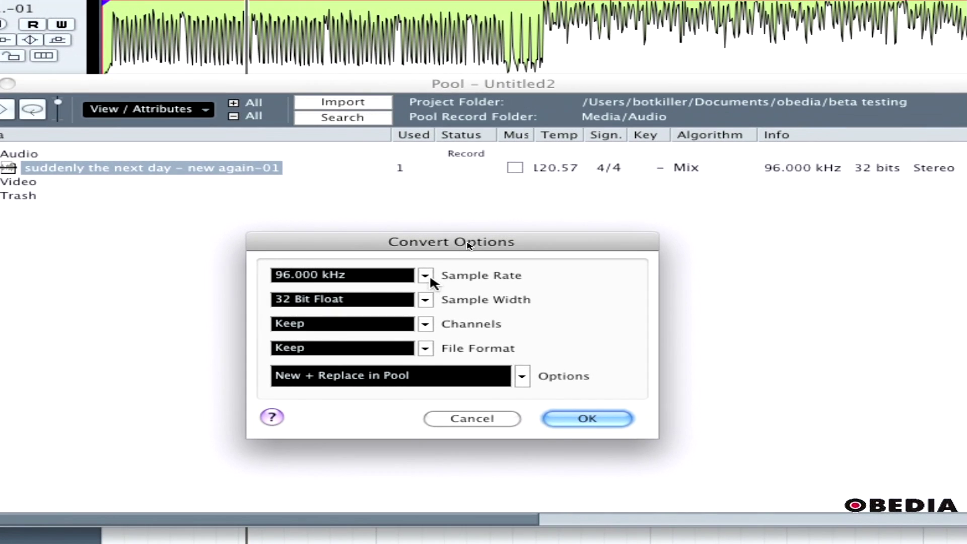
click(435, 250)
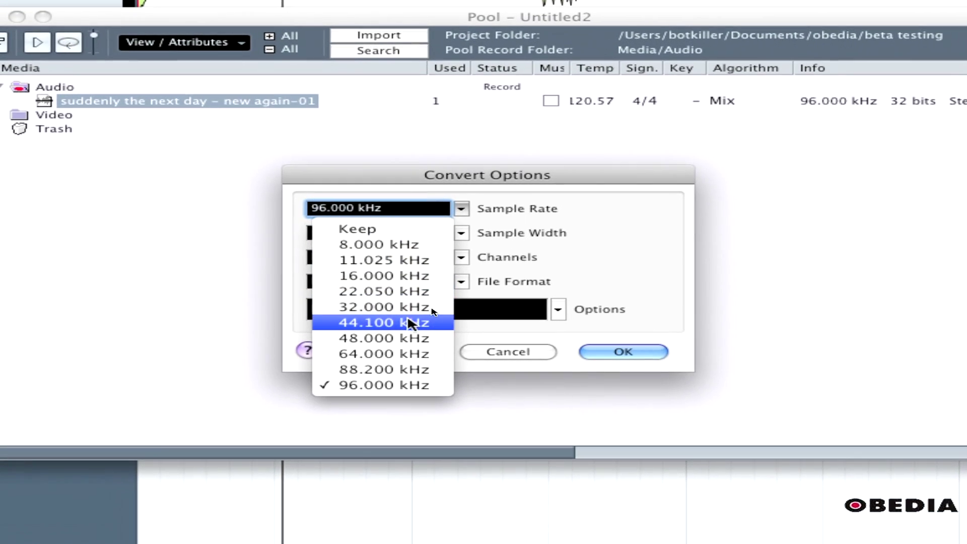
click(412, 322)
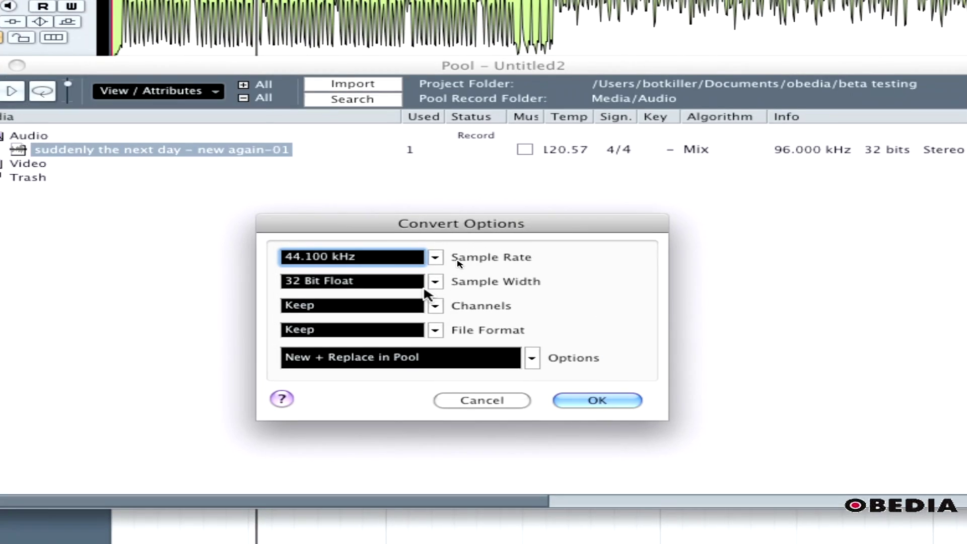
click(430, 283)
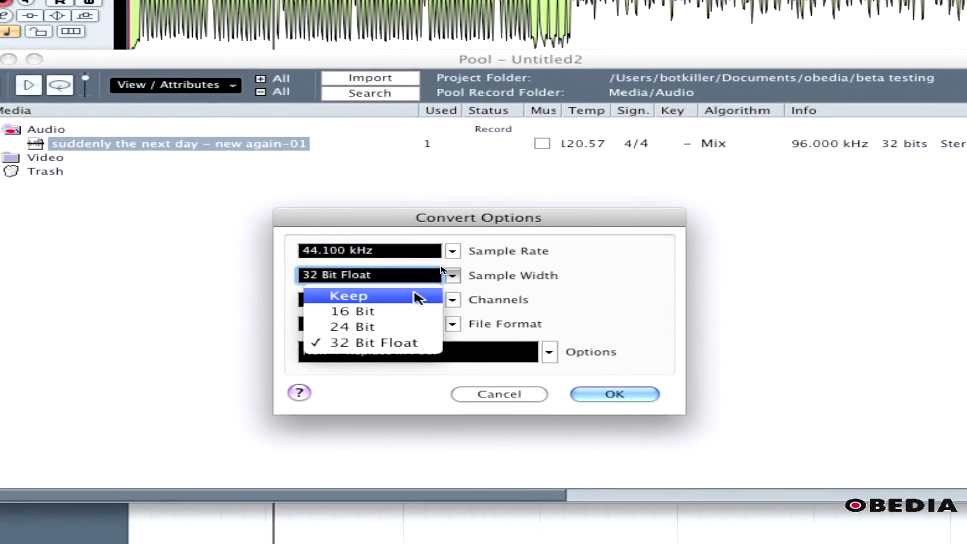
click(416, 311)
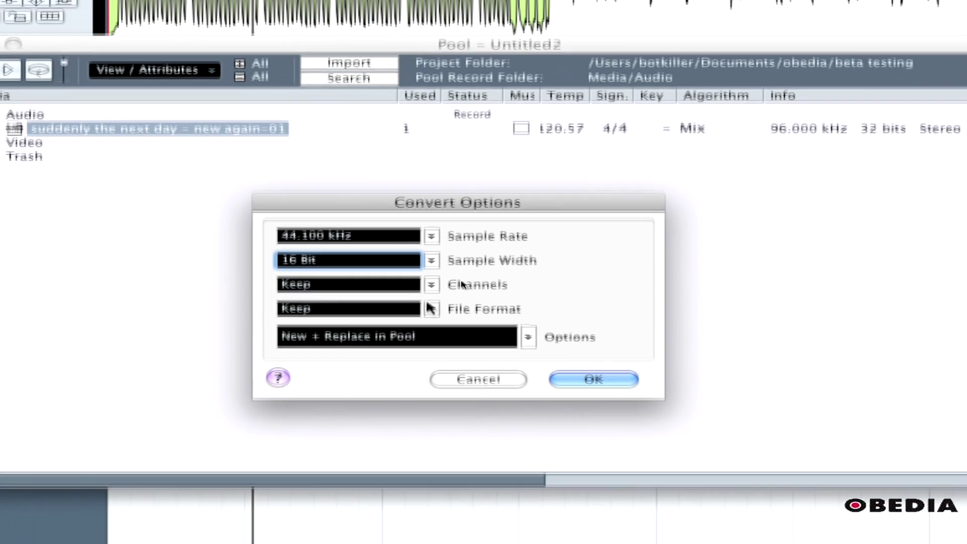
click(233, 305)
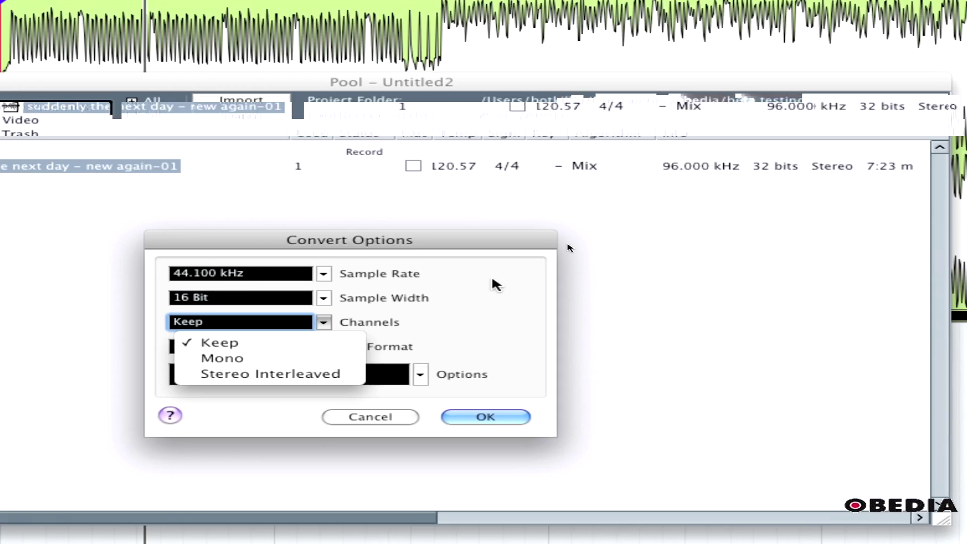
click(387, 324)
click(323, 346)
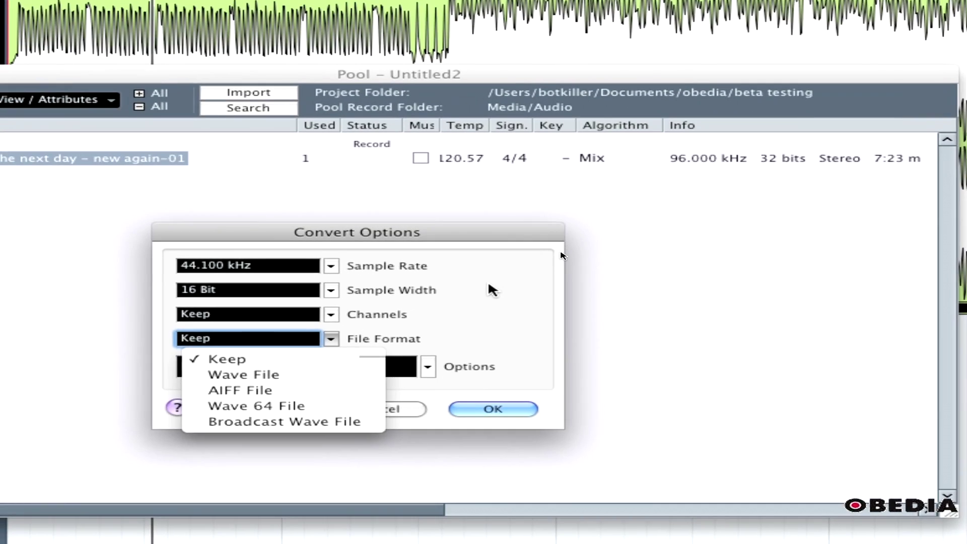
click(488, 286)
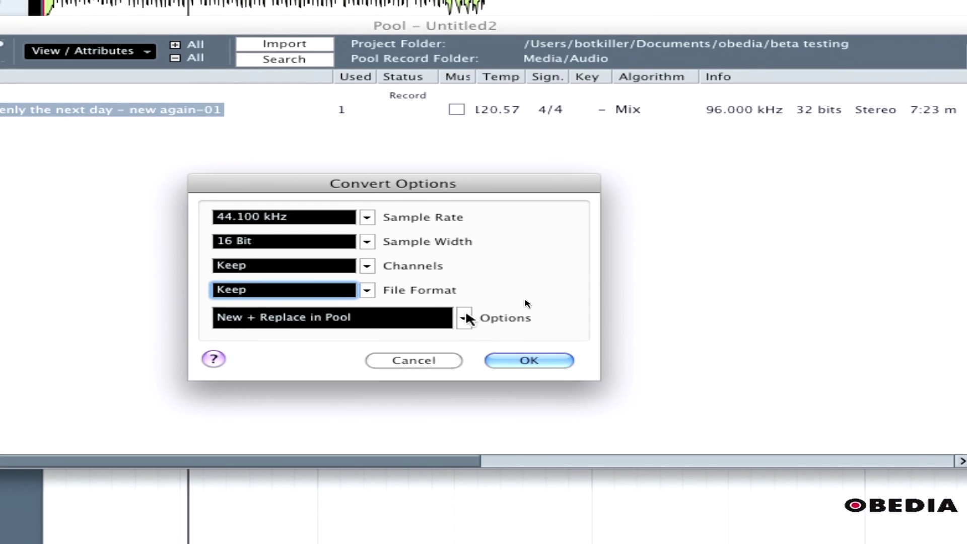
Step: Keep the output option on New + Replace in Pool and confirm the Convert Options
click(465, 318)
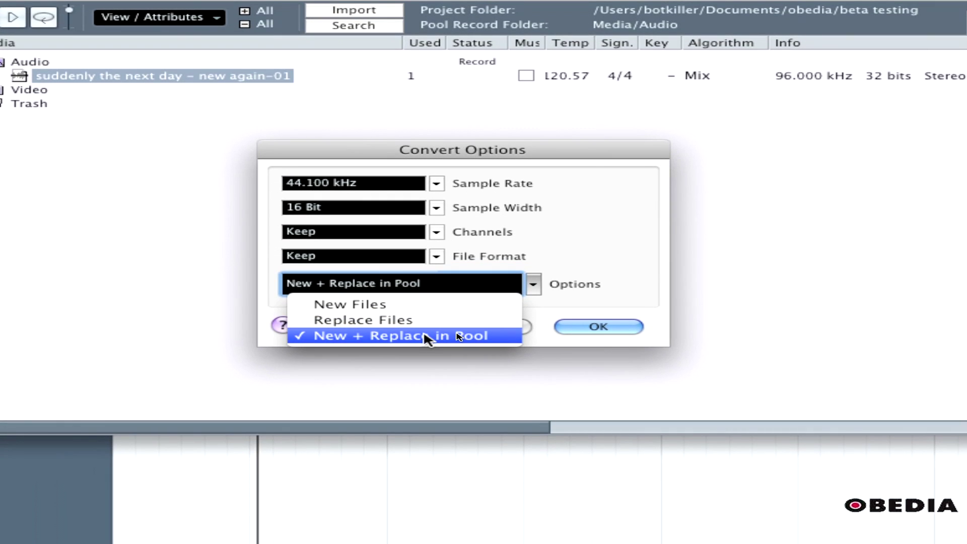
click(425, 335)
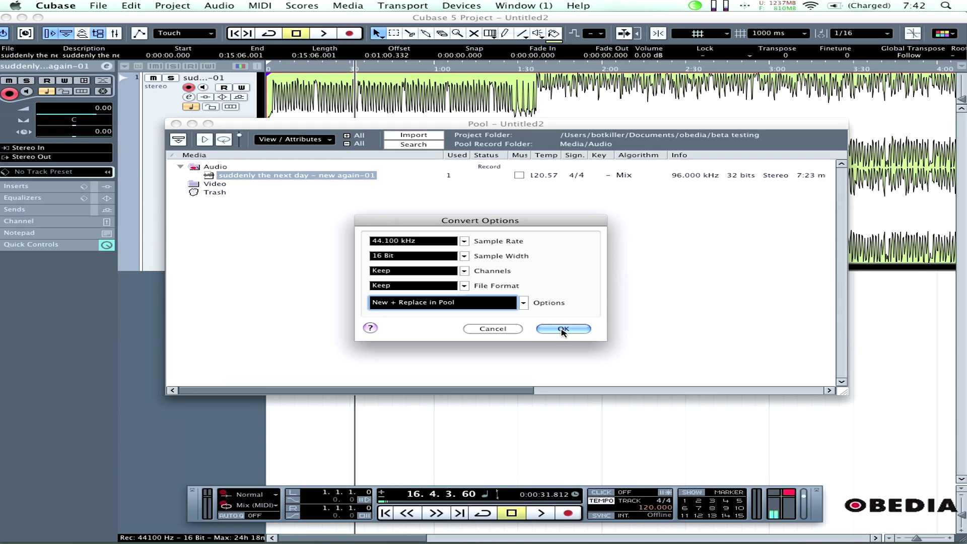
click(563, 329)
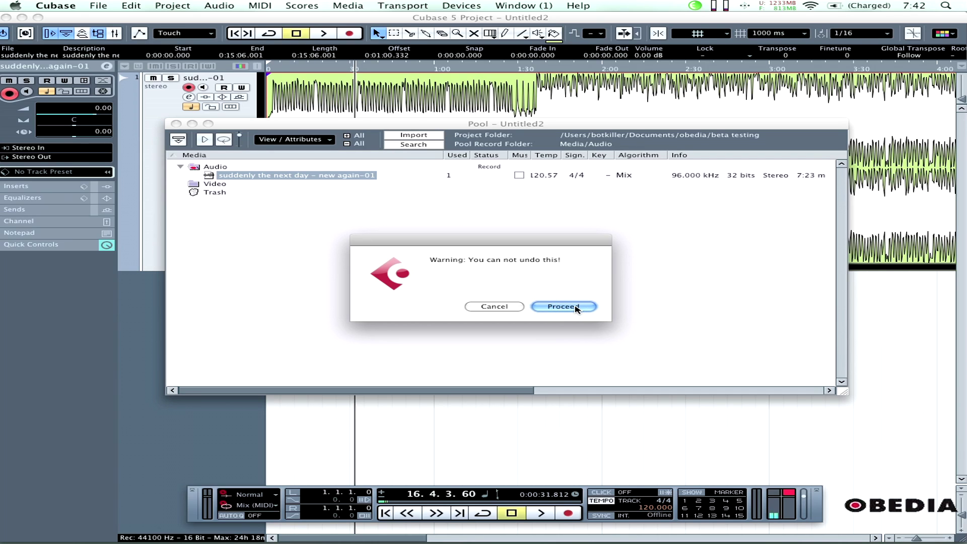
Step: Proceed past the cannot-undo warning so the file converts to 'new again-02' at 44.100 kHz, 16 bits
click(575, 308)
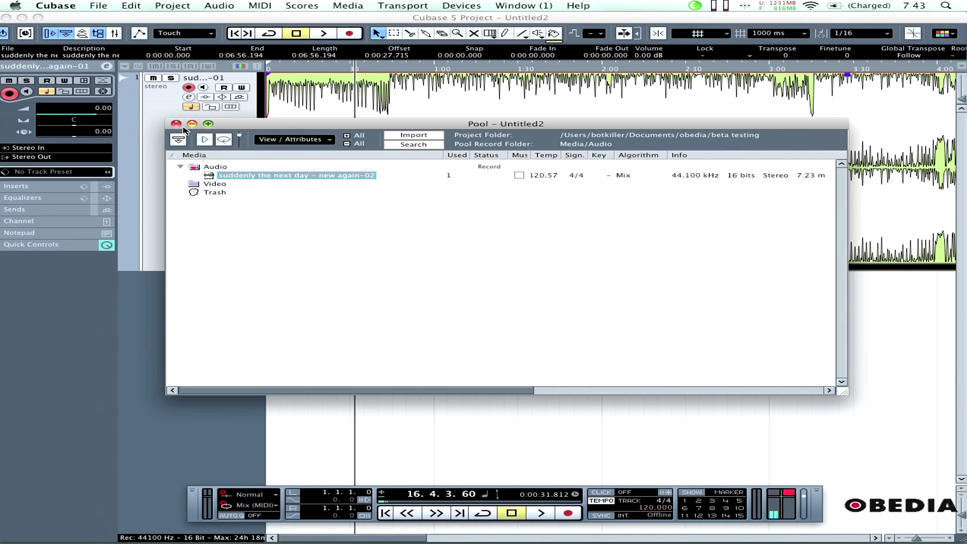
Step: Close the Pool window to return to the arrangement showing the 'new again-02' event
click(176, 124)
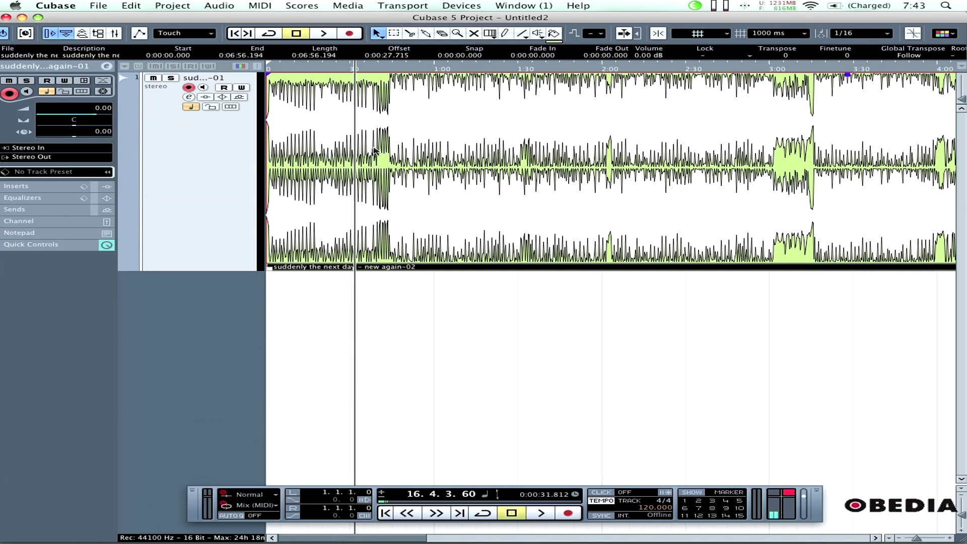
Step: Play the converted 'new again-02' audio from about 0:31 and stop around 0:46
key(space)
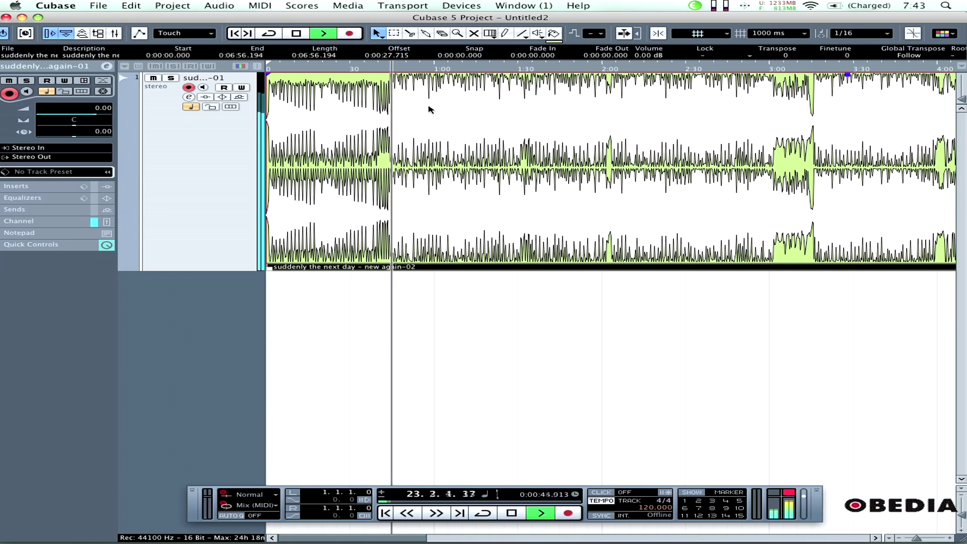
key(space)
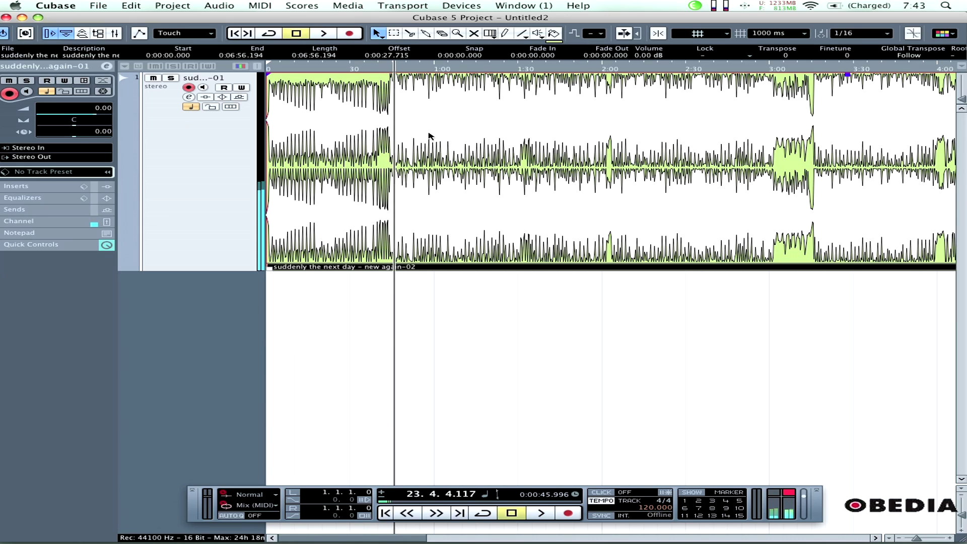